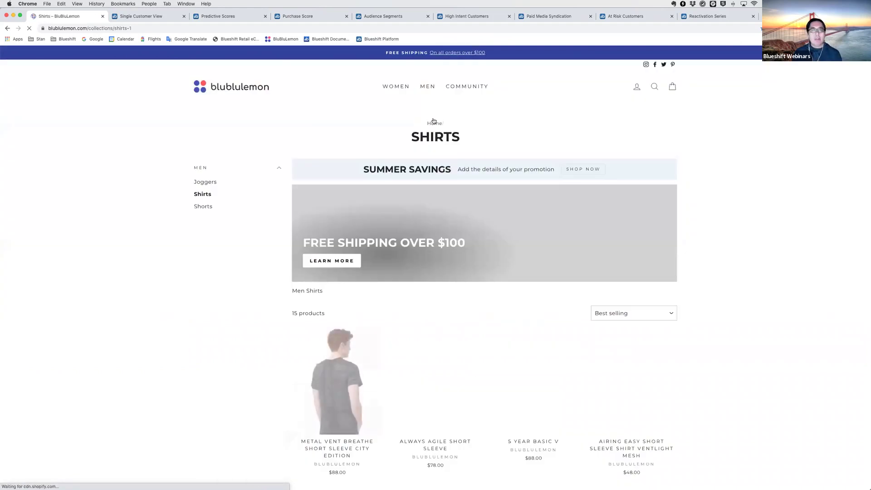
Open the Tech Pique Polo Updated and Metal Vent Tech Polo 2.0 product pages in separate new browser tabs.
scroll(313, 273, "down", 2)
scroll(313, 274, "down", 3)
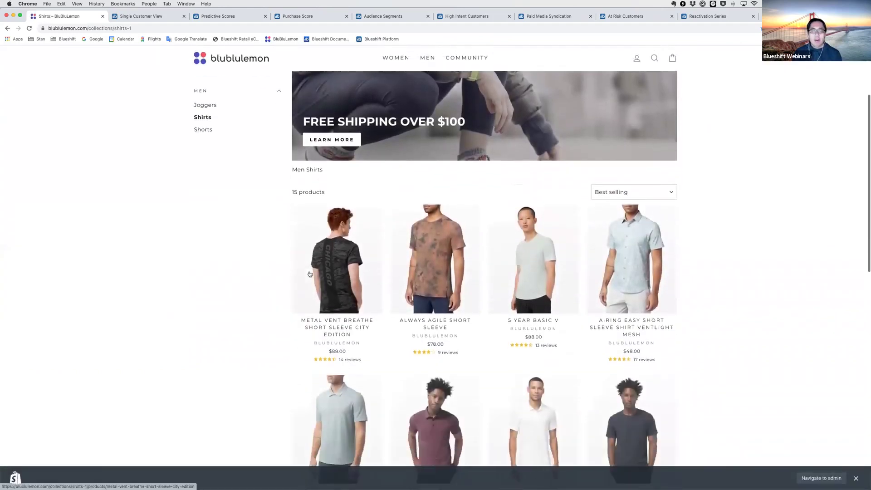
right_click(332, 345)
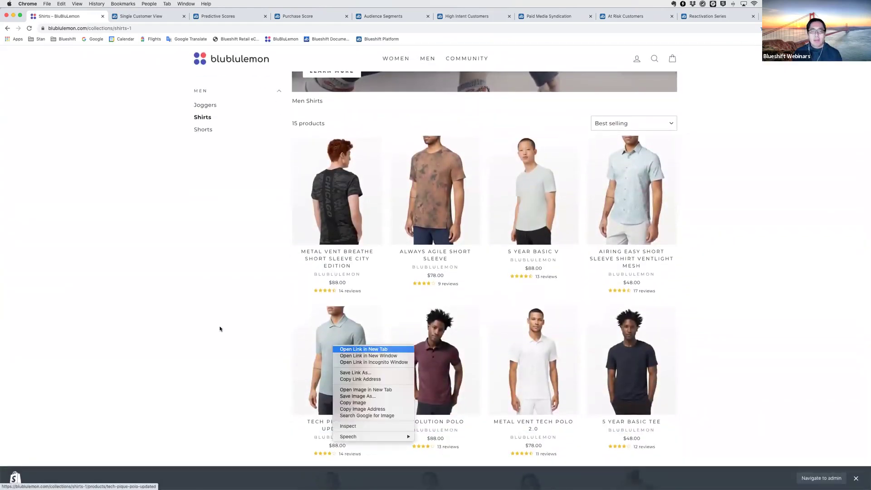
left_click(358, 349)
right_click(529, 361)
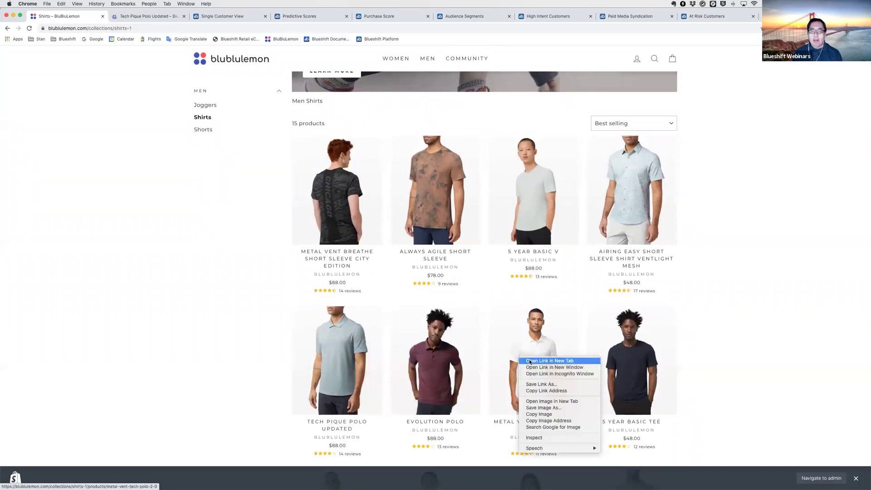
left_click(528, 360)
Add the Tech Pique Polo Updated and Metal Vent Tech Polo 2.0 to the cart, and remove the Tech Pique Polo Updated from it.
left_click(125, 18)
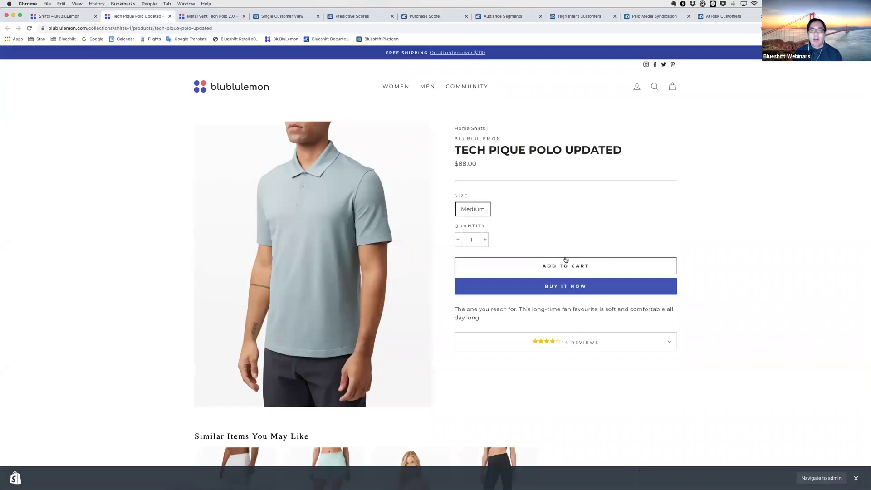
left_click(565, 265)
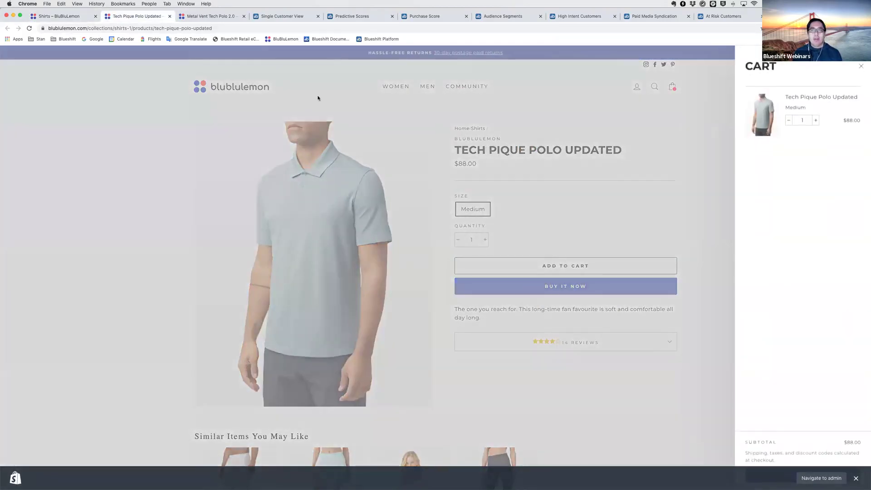
left_click(210, 17)
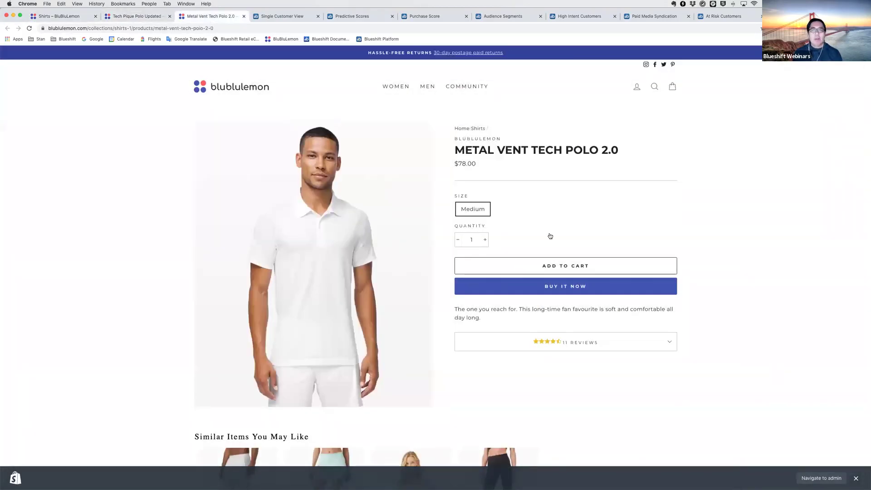
left_click(568, 266)
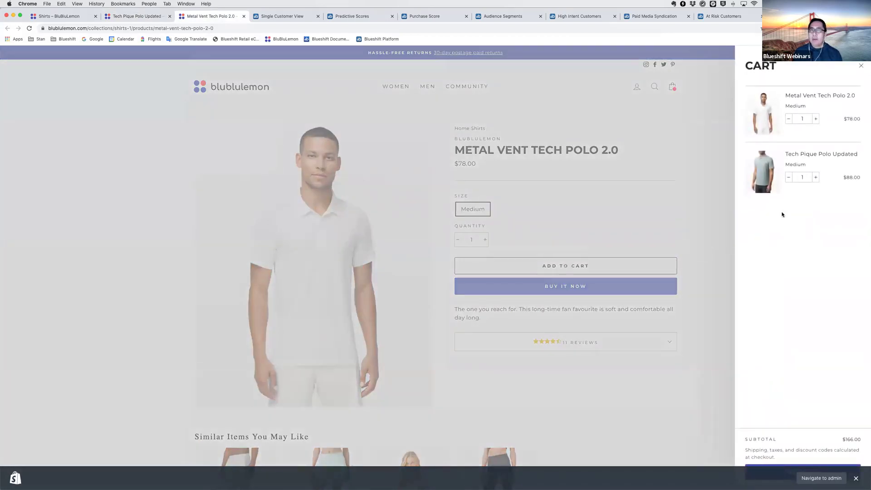
left_click(788, 177)
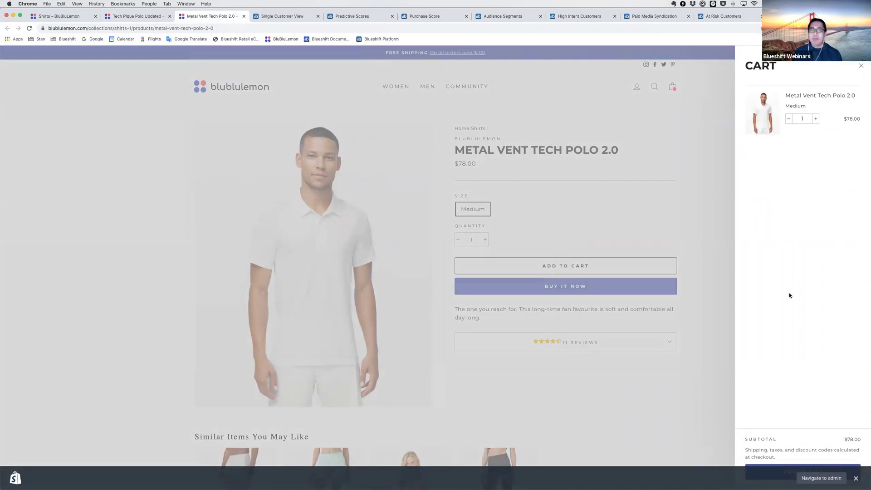
Switch to the customer profile in Blueshift, reload it, and view the customer's recorded activity events.
left_click(260, 17)
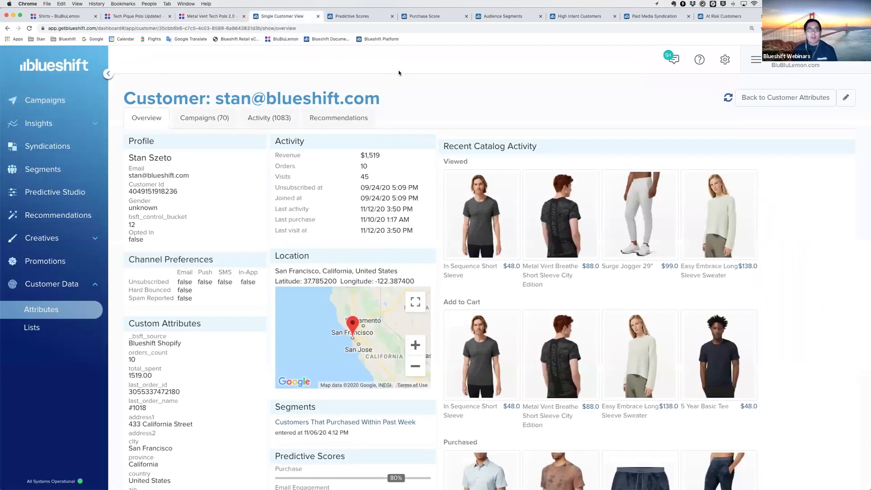
key("super+r")
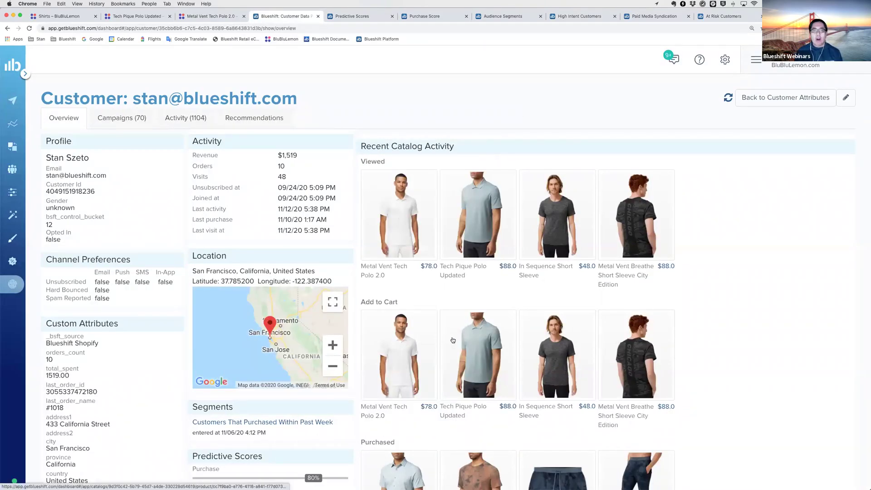
left_click(191, 118)
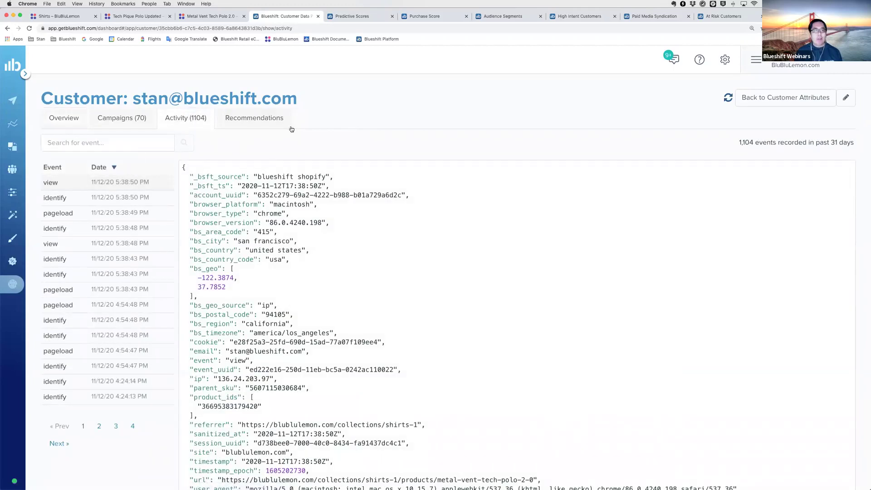
Review the customer's profile overview down to the predictive scores and predictive affinities.
left_click(73, 117)
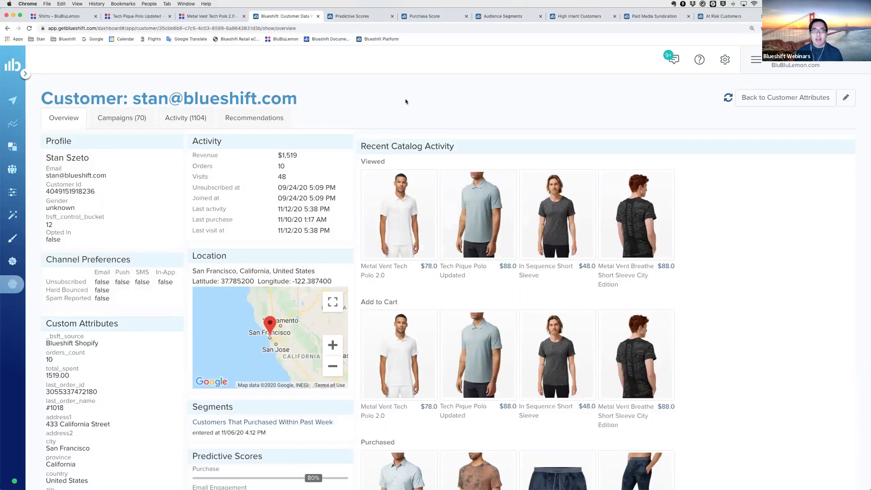
scroll(334, 189, "down", 5)
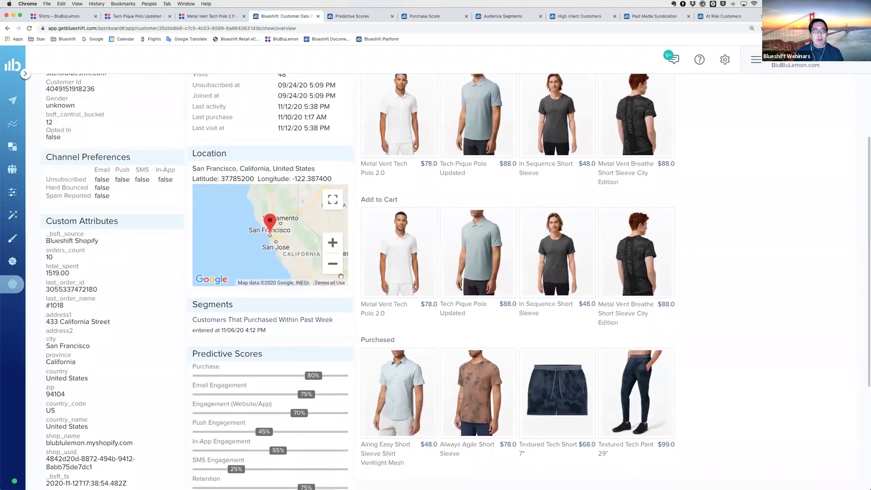
scroll(334, 190, "down", 3)
scroll(354, 276, "down", 4)
scroll(353, 277, "down", 2)
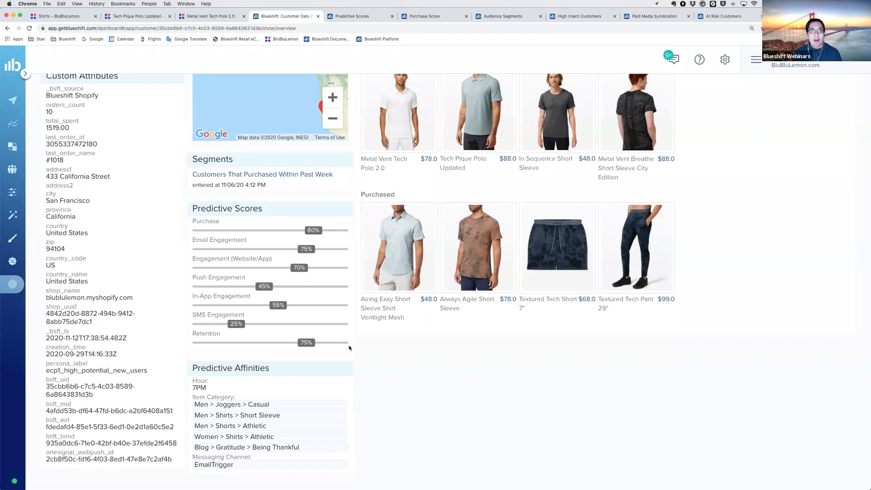
View the list of predictive scores and check which types of predictive model can be created.
key("ctrl+Tab")
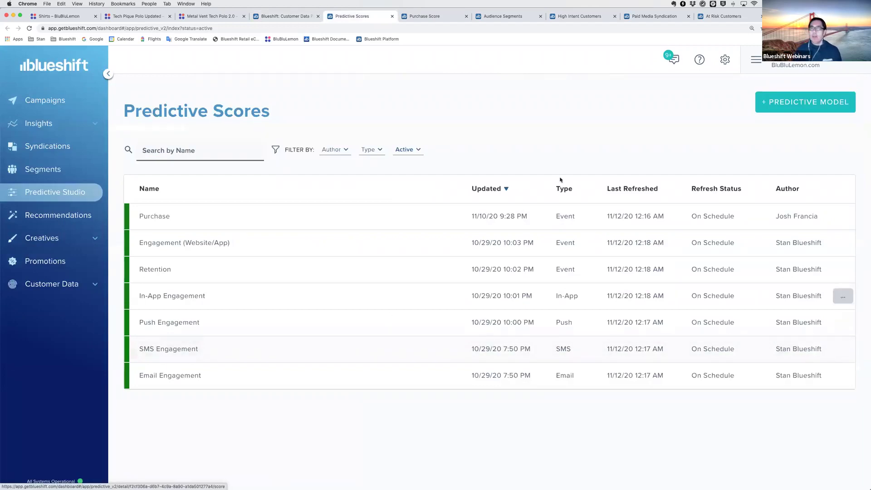
left_click(787, 108)
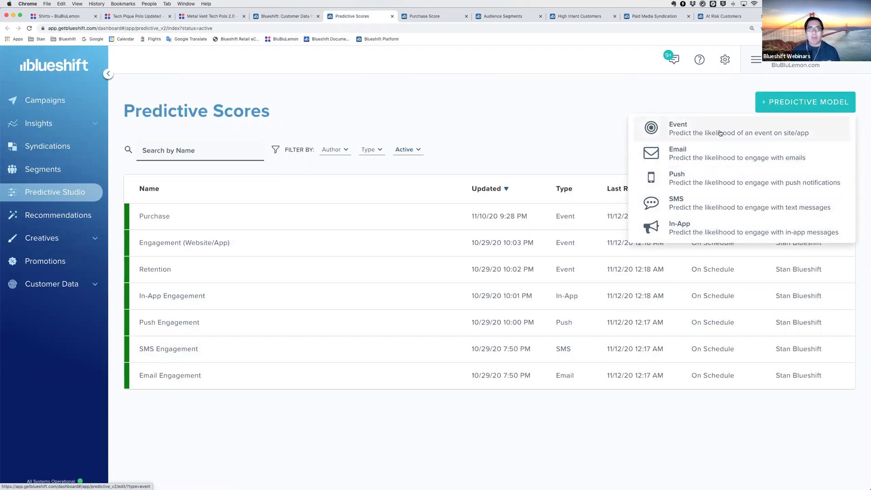
left_click(529, 117)
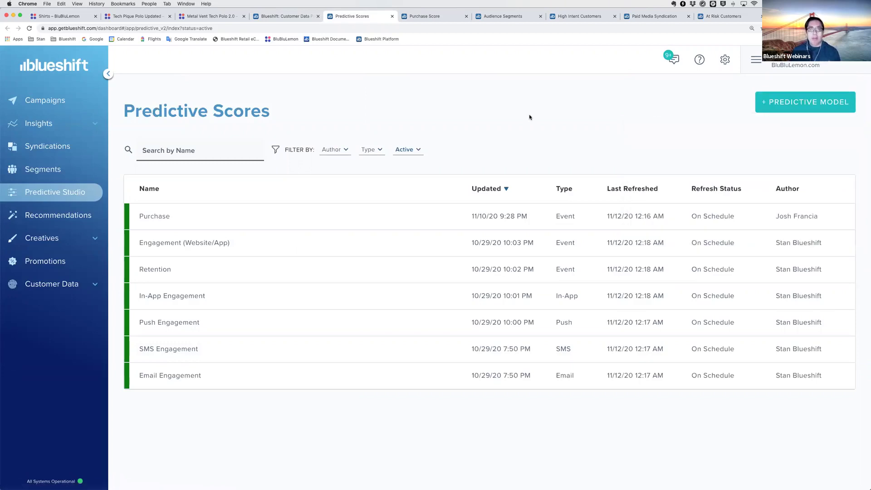
Compare the Purchase model's chart summaries for the score ranges 0–20, 0–80, 20–100 and 80–100.
key("ctrl+Tab")
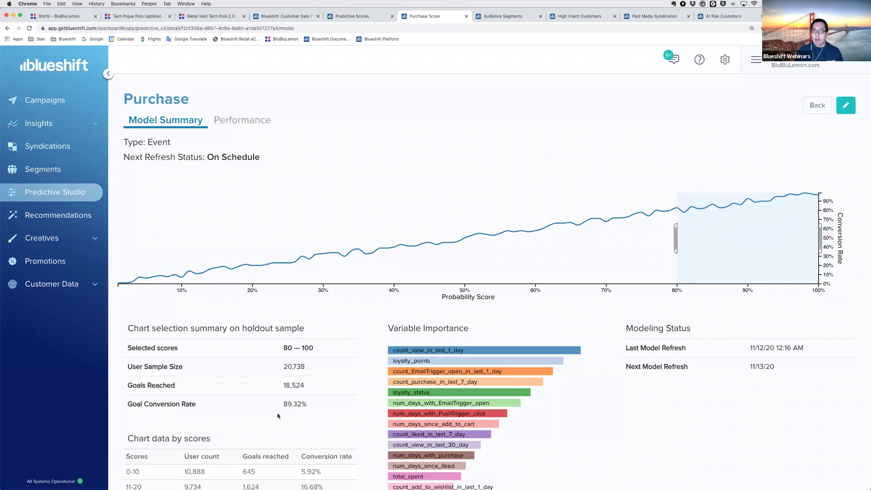
left_click_drag(731, 227, 174, 250)
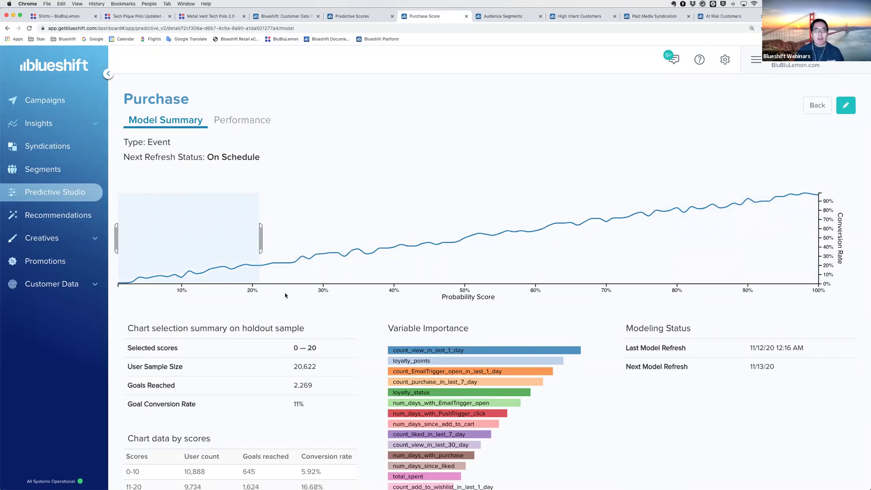
left_click_drag(261, 238, 679, 264)
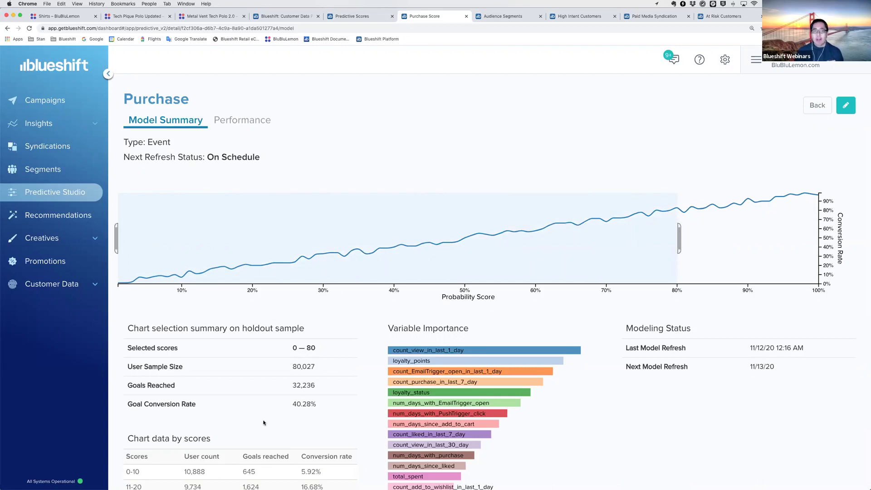
left_click_drag(413, 241, 639, 240)
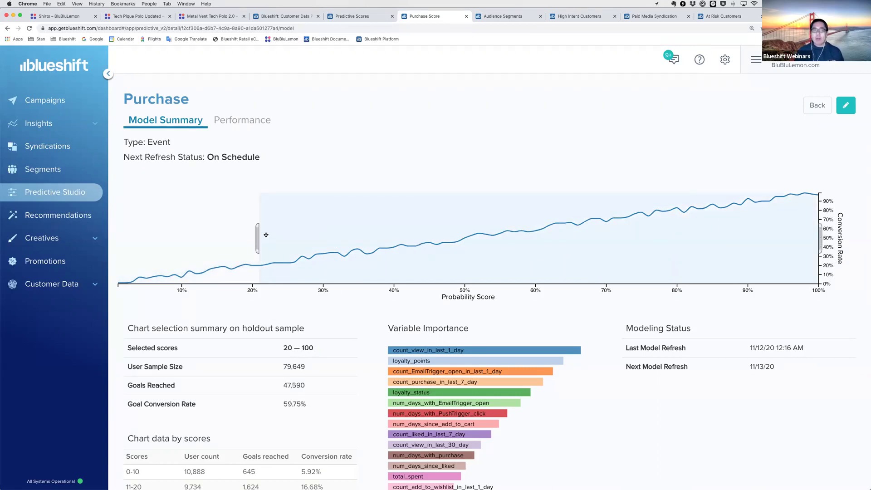
mouse_move(257, 236)
left_mouse_down()
mouse_move(575, 244)
mouse_move(678, 254)
mouse_move(674, 264)
left_mouse_up()
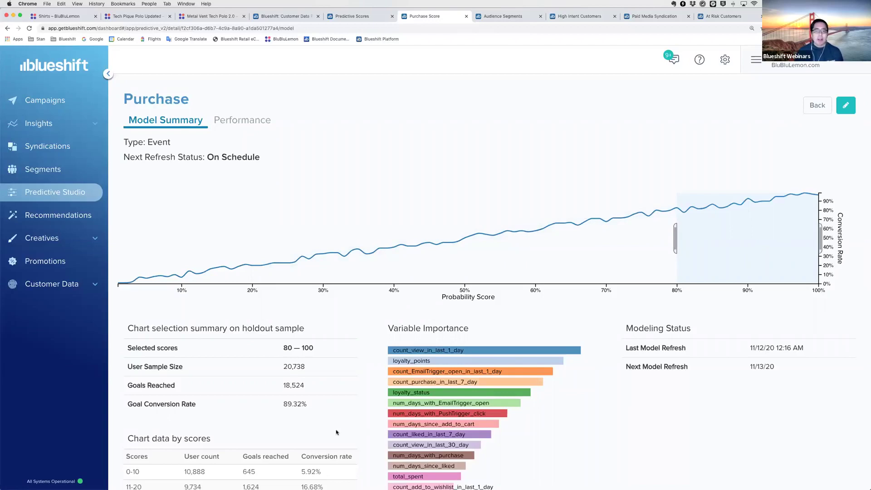
Examine the Purchase model's variable importance ranking and its chart data by scores.
scroll(329, 425, "down", 3)
scroll(344, 431, "down", 1)
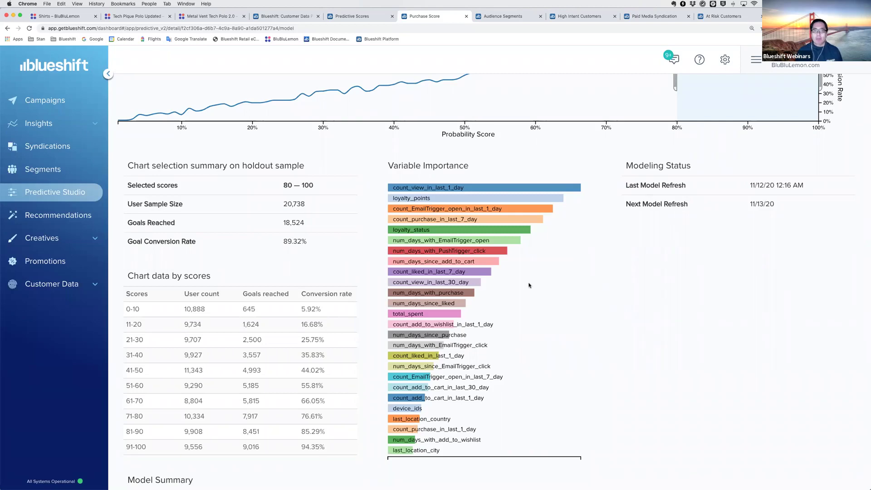
scroll(529, 285, "up", 4)
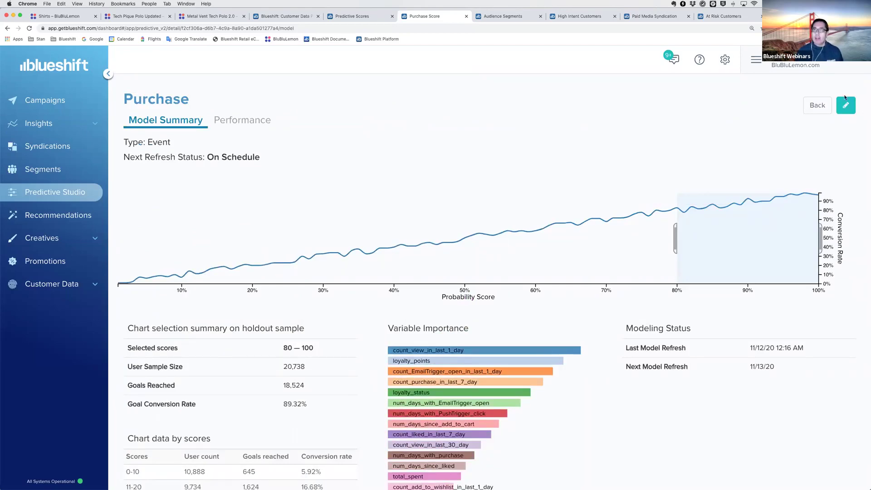
Open the Purchase score for editing and inspect its goal event choices, funnel events and user attributes under the advanced options.
left_click(850, 107)
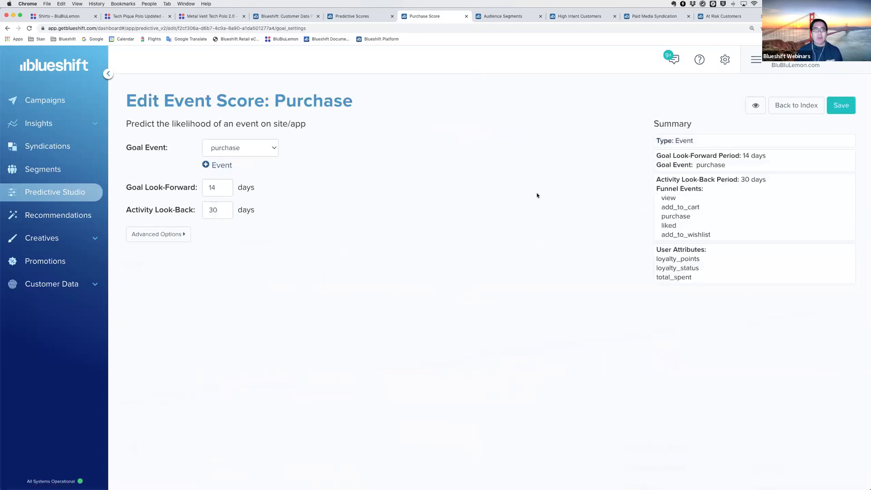
left_click(268, 151)
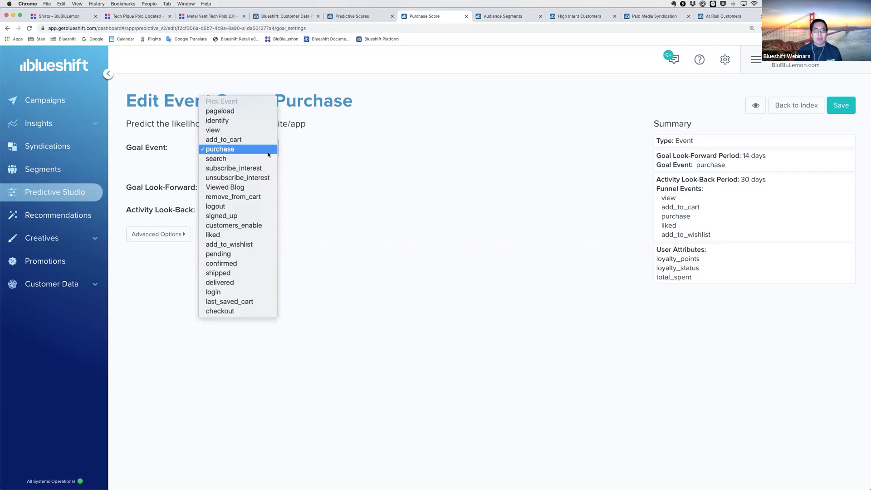
left_click(330, 193)
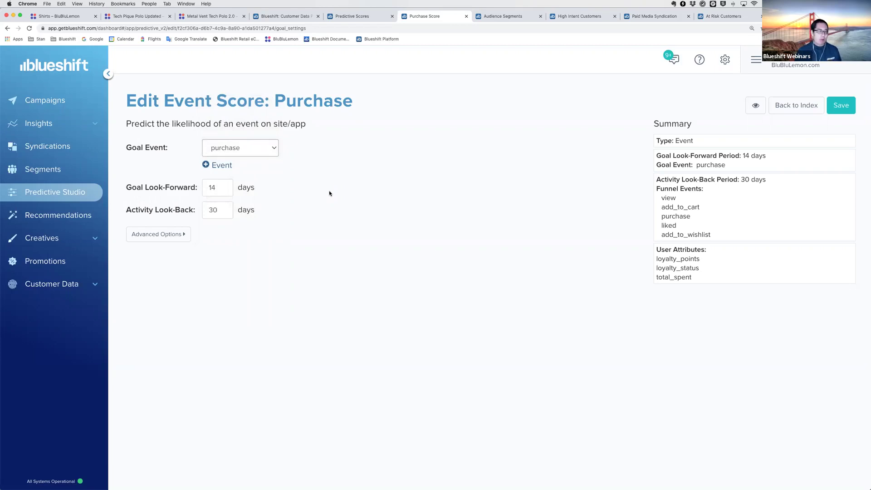
left_click(156, 234)
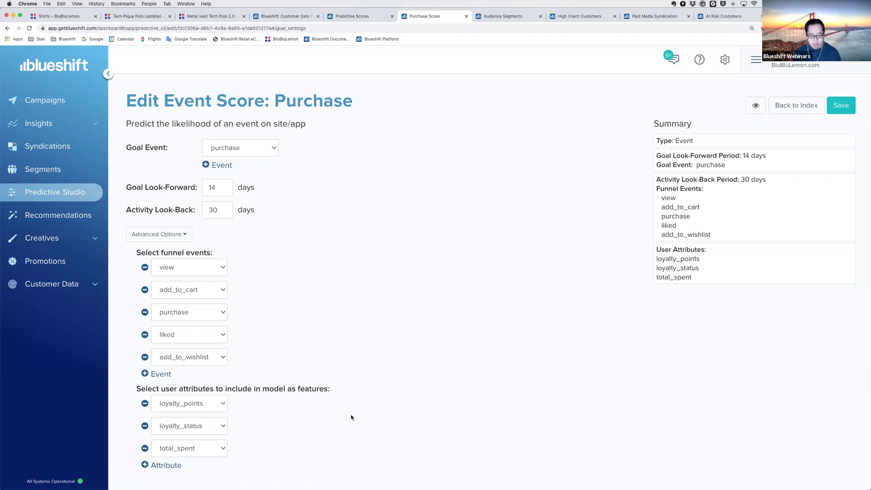
In the High Value Customers With High Purchase Intent segment, set the lifetime revenue condition to greater than 300 and save it.
key("ctrl+Tab")
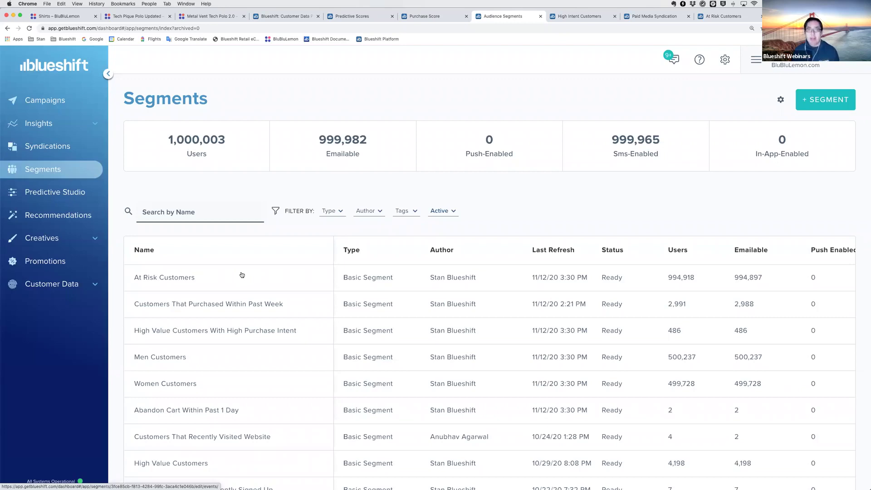
key("ctrl+Tab")
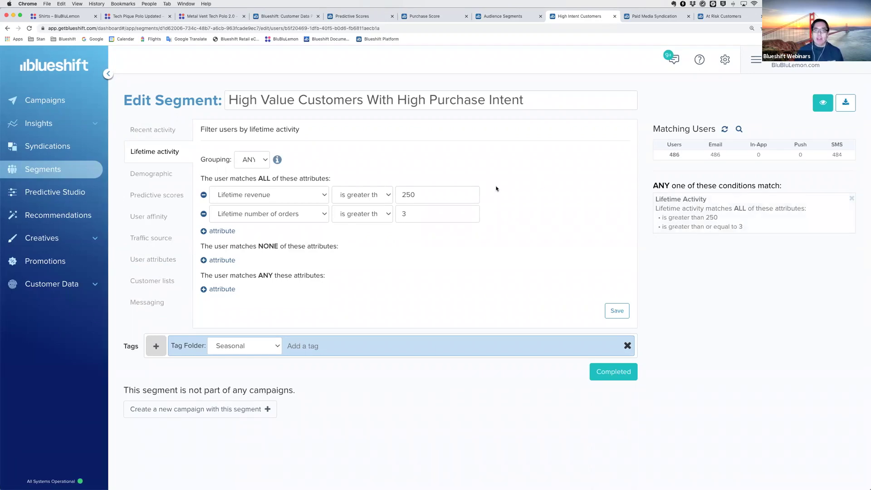
left_click_drag(429, 195, 399, 195)
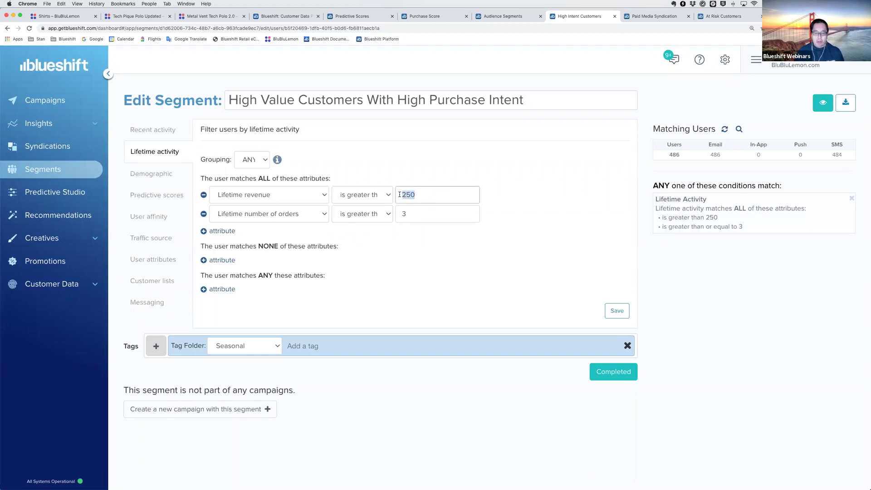
type("300")
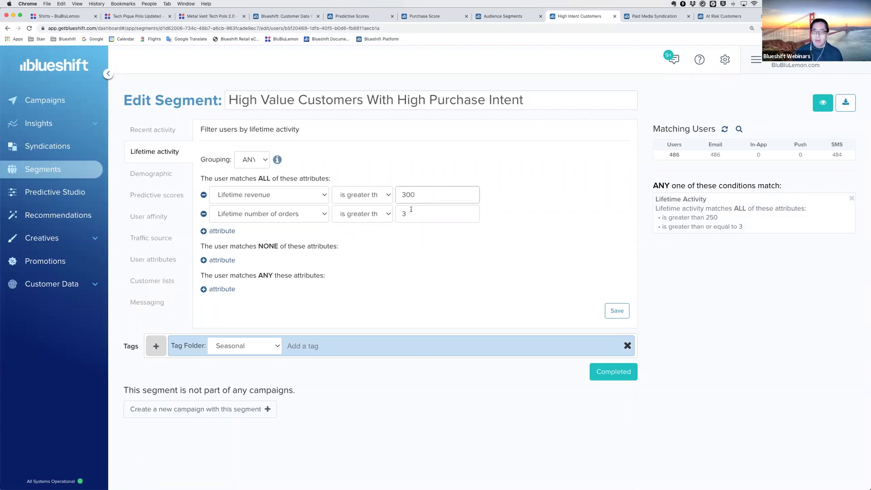
left_click(616, 312)
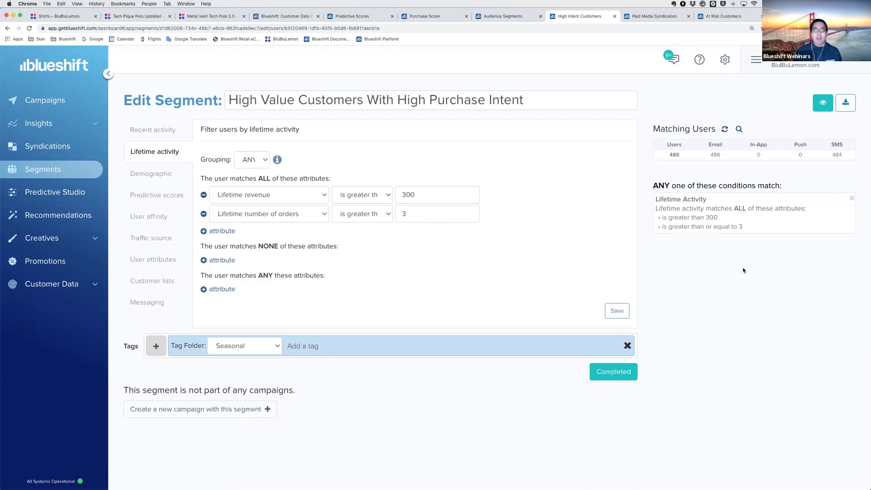
Add a predictive Purchase score condition of 75% to 100% to the segment, save it, and refresh the matching users.
left_click(146, 196)
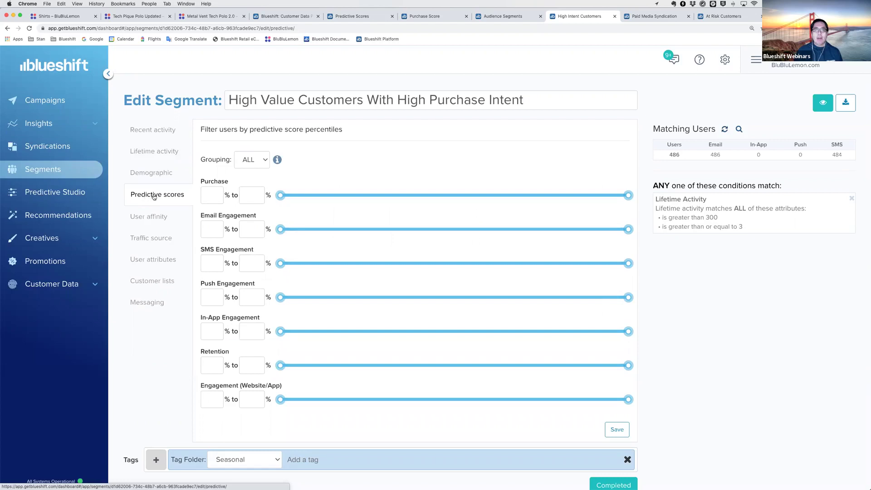
left_click_drag(280, 196, 533, 201)
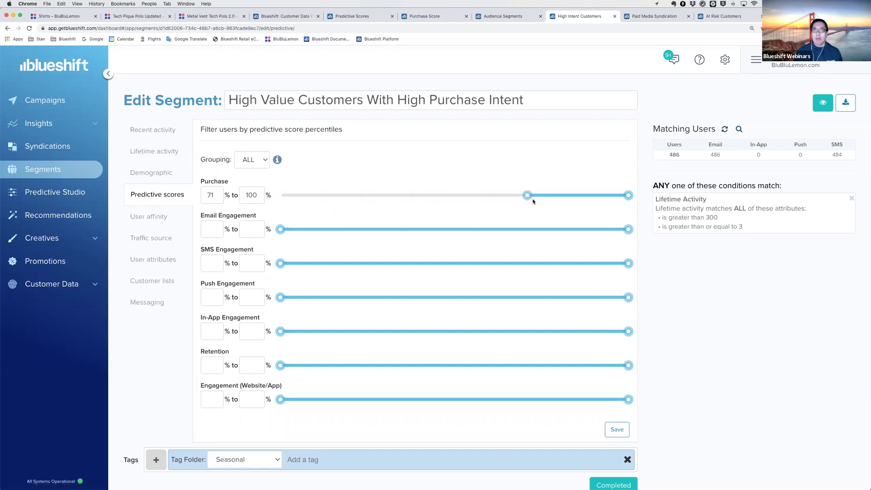
left_click(619, 429)
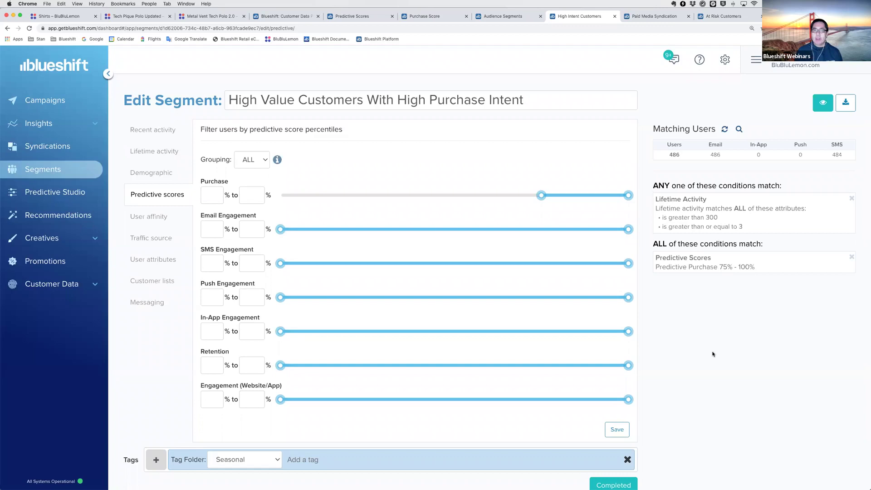
left_click(724, 129)
Review the Remarket High Intent Customers audience syndication draft, including its segment and the available ad destinations.
left_click(645, 17)
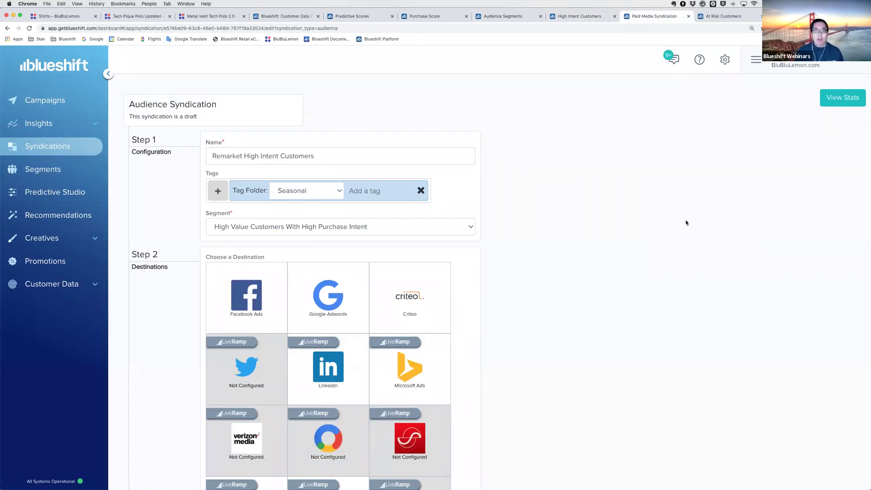
scroll(686, 222, "down", 3)
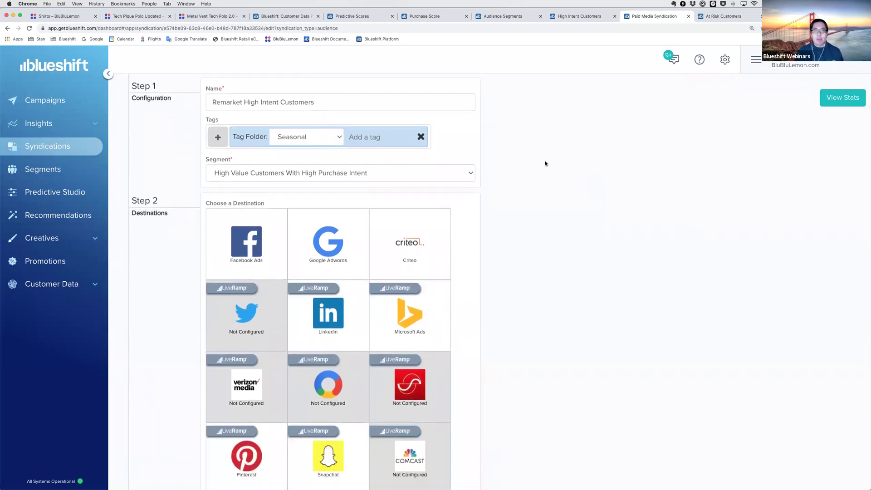
scroll(573, 202, "down", 3)
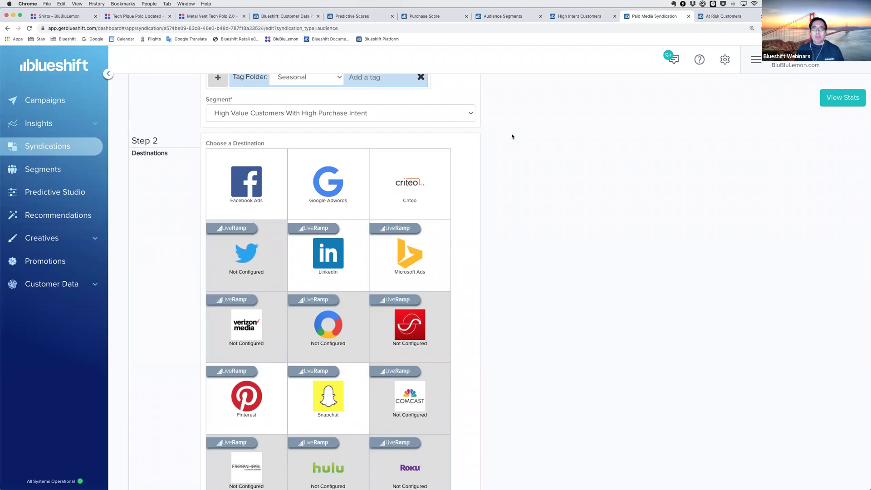
scroll(556, 148, "down", 1)
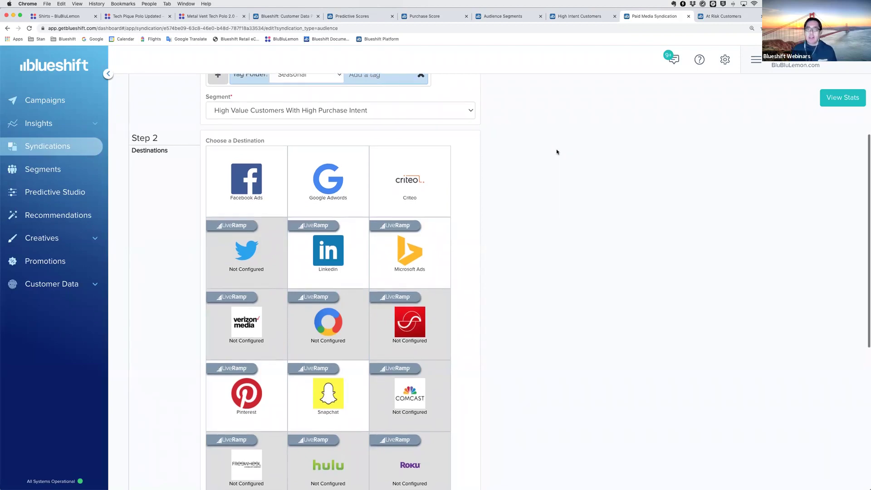
In the At Risk Customers segment, inspect the time window of the view condition and the settings of the purchase condition.
left_click(713, 14)
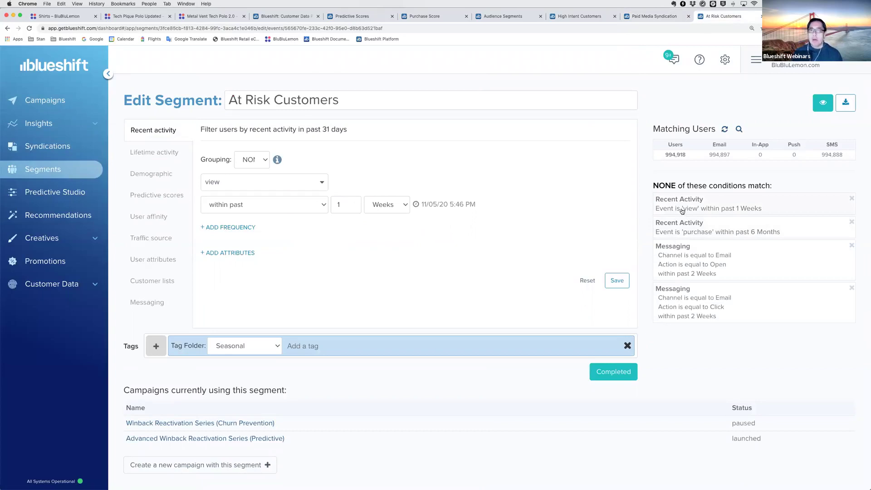
left_click(376, 207)
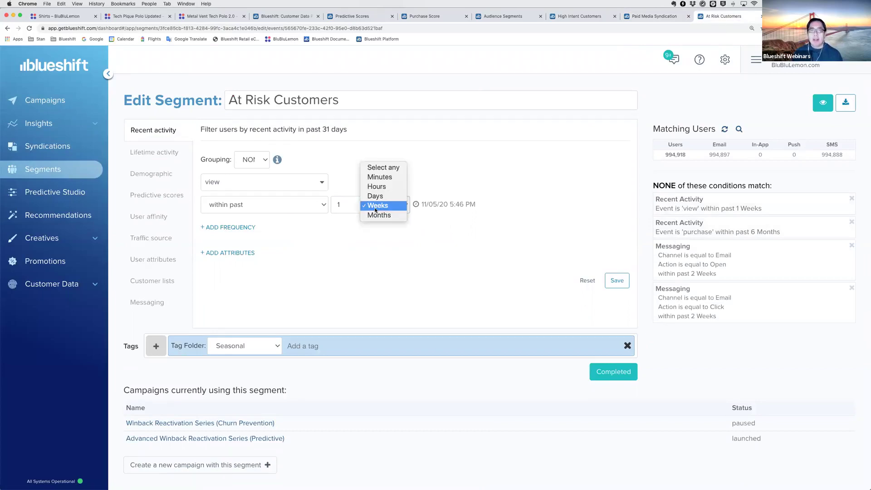
left_click(644, 241)
left_click(683, 233)
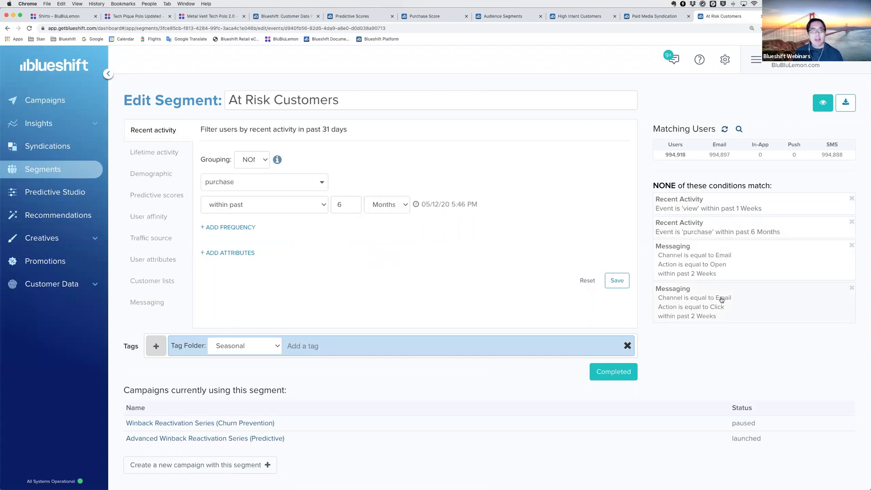
Add a predictive Retention score condition of 0% to 50% to the At Risk Customers segment, save it, and refresh the matching users.
left_click(170, 199)
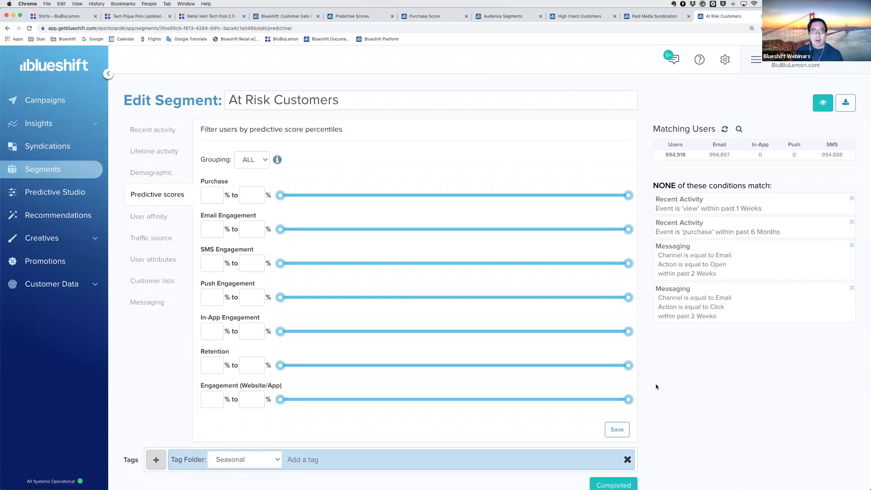
left_click_drag(629, 367, 455, 366)
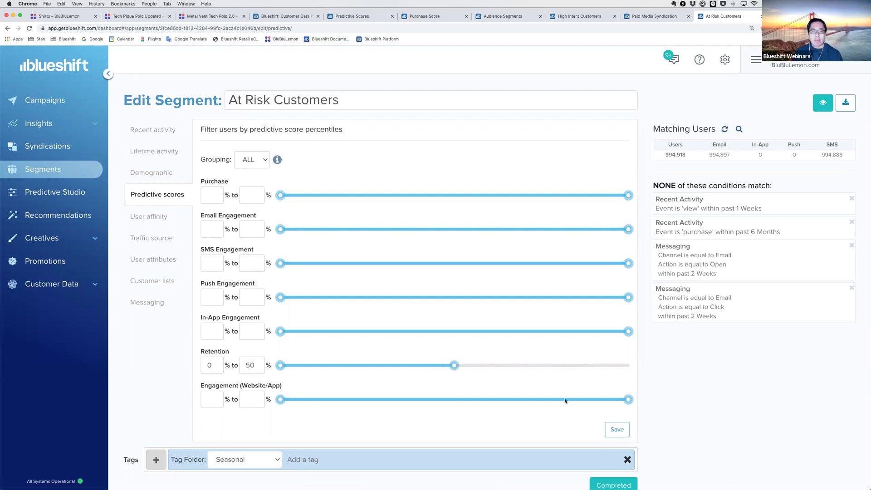
left_click(613, 430)
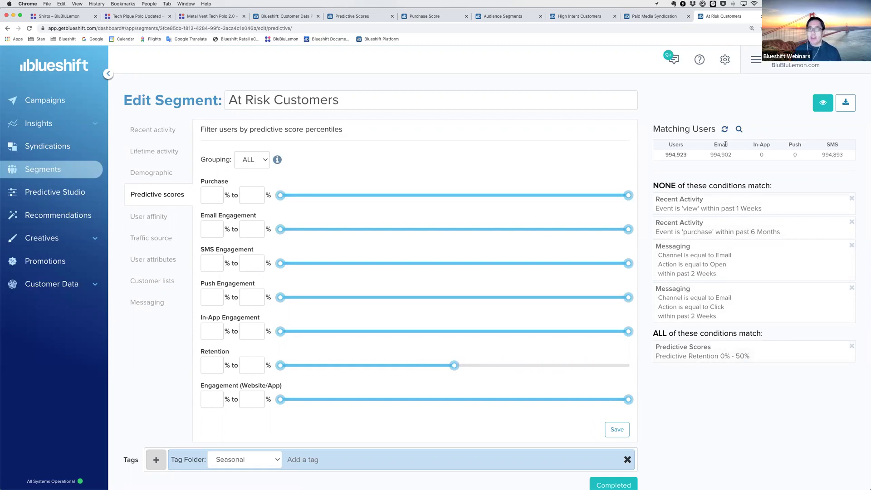
left_click(724, 129)
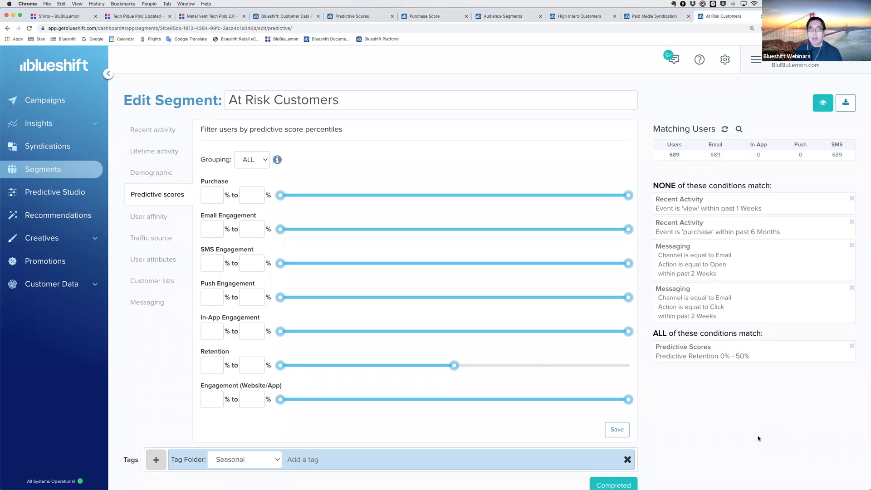
Open the Winback Reactivation Series (Churn Prevention) campaign and compare the two creatives of its first winback email.
scroll(760, 438, "down", 3)
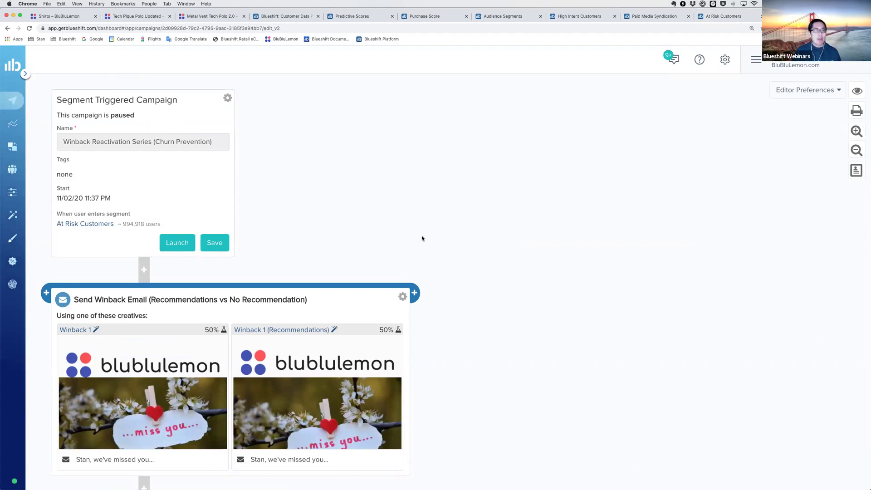
scroll(489, 247, "down", 5)
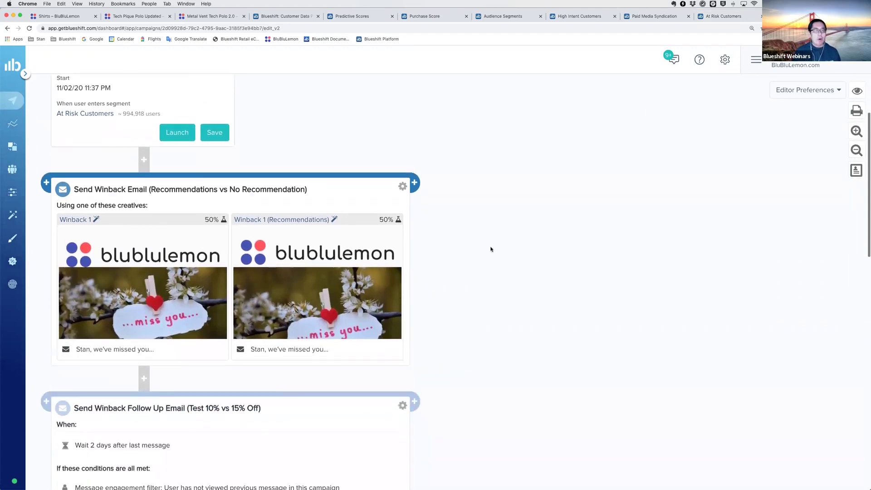
scroll(490, 249, "down", 2)
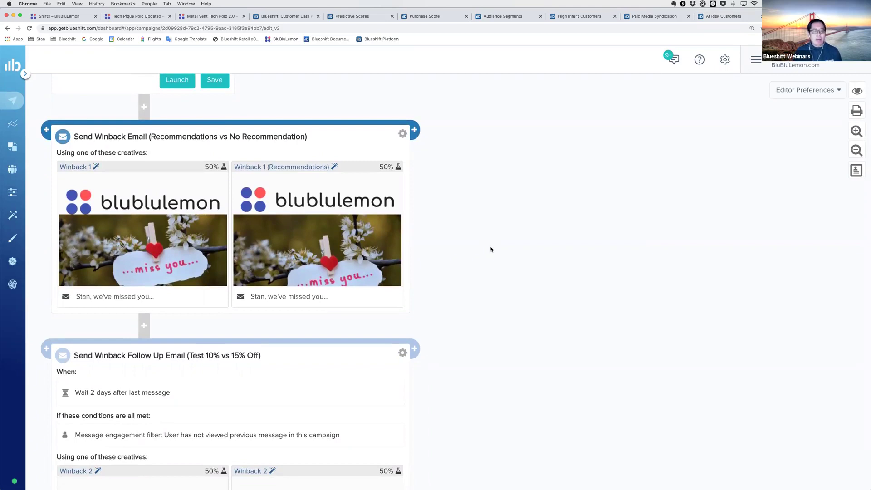
scroll(176, 241, "down", 2)
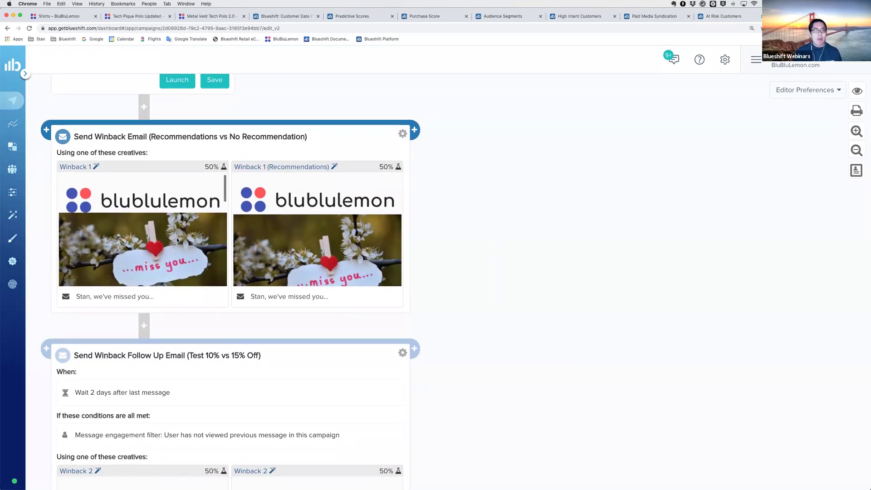
scroll(177, 241, "down", 5)
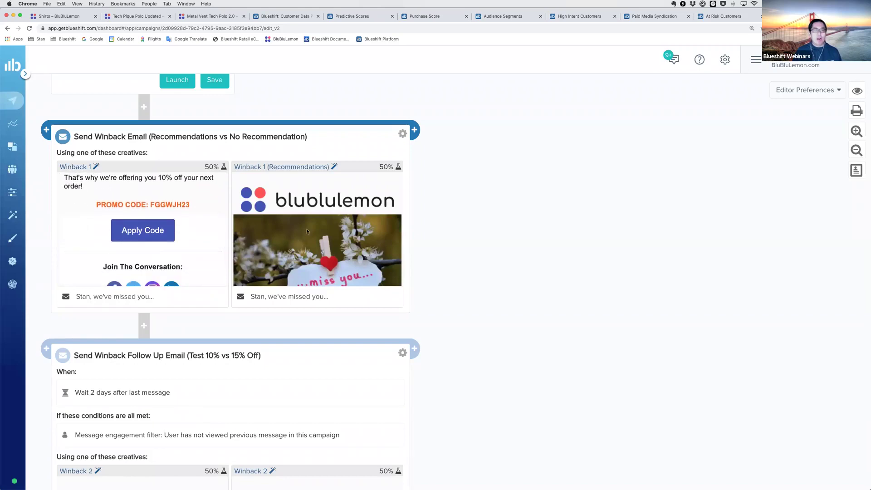
scroll(307, 231, "down", 5)
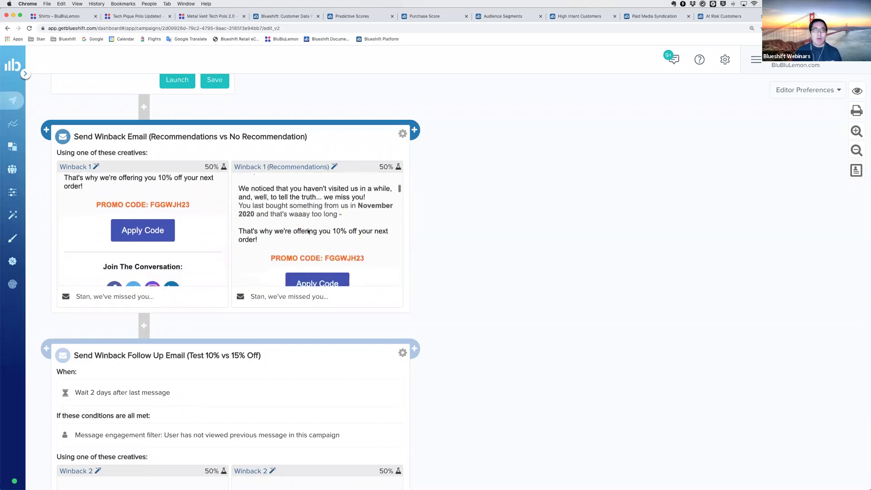
scroll(307, 231, "down", 3)
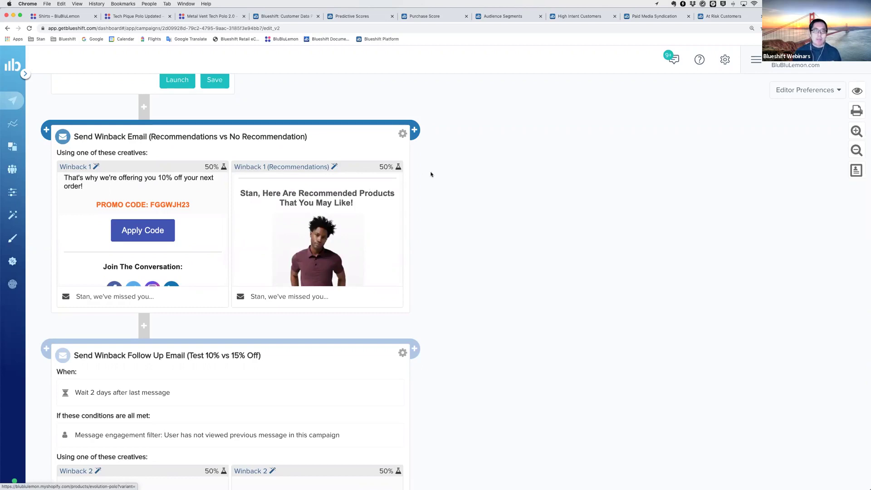
Examine the Send Winback Follow Up Email stage, including its wait time, engagement filter and 10% versus 15% off creatives.
scroll(438, 183, "down", 3)
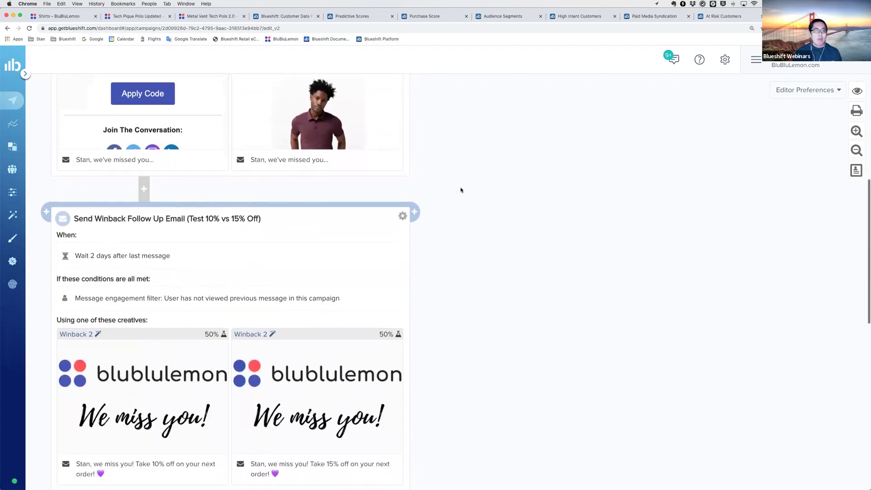
scroll(461, 190, "down", 3)
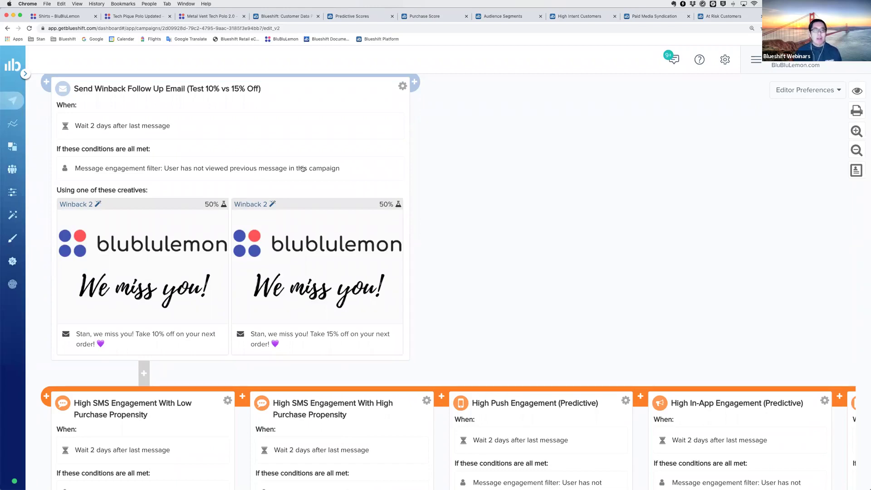
scroll(514, 193, "right", 1)
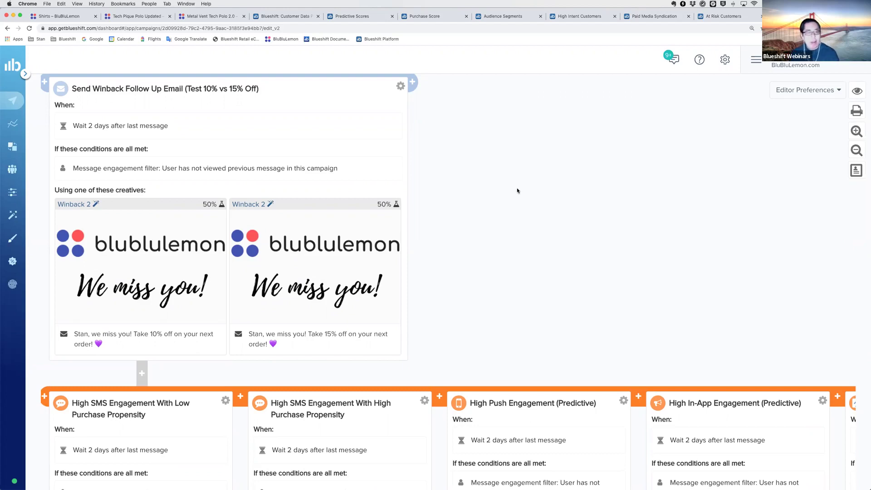
Review the predictive conditions and creatives of the campaign's SMS, push, in-app and direct mail branches, and return to the presentation slides.
scroll(516, 191, "down", 1)
scroll(515, 192, "down", 5)
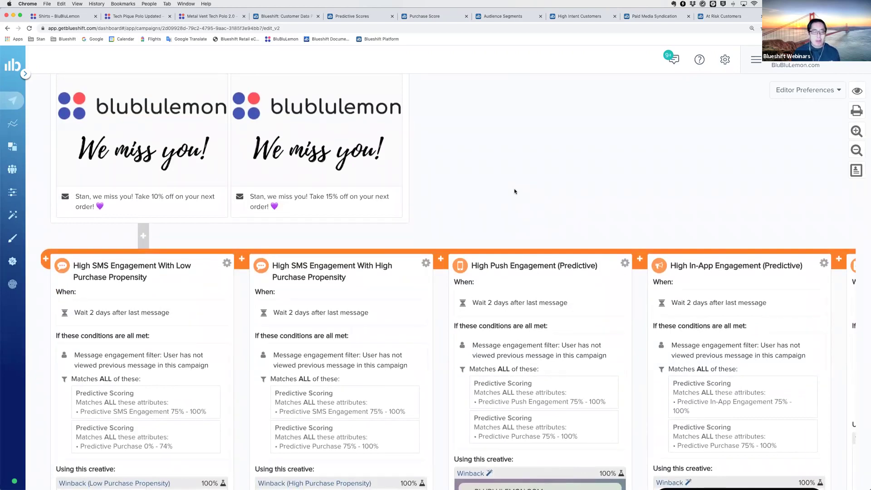
key("ctrl+minus")
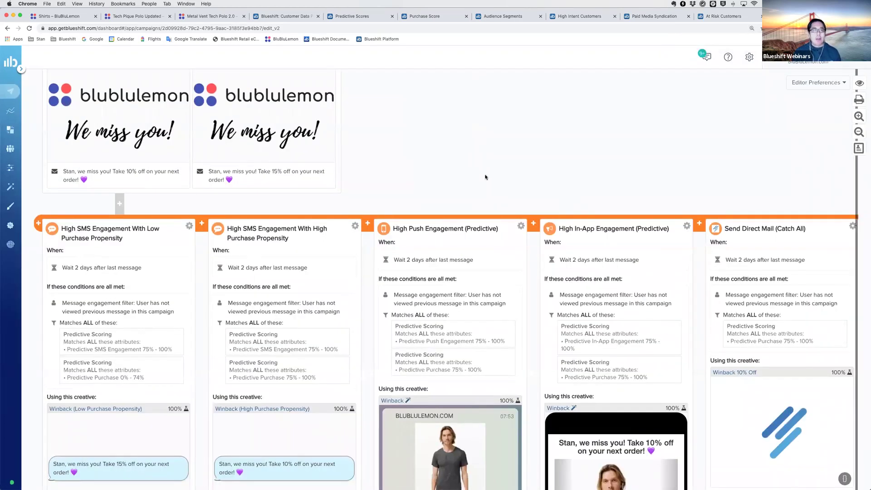
scroll(485, 177, "down", 3)
scroll(484, 181, "down", 1)
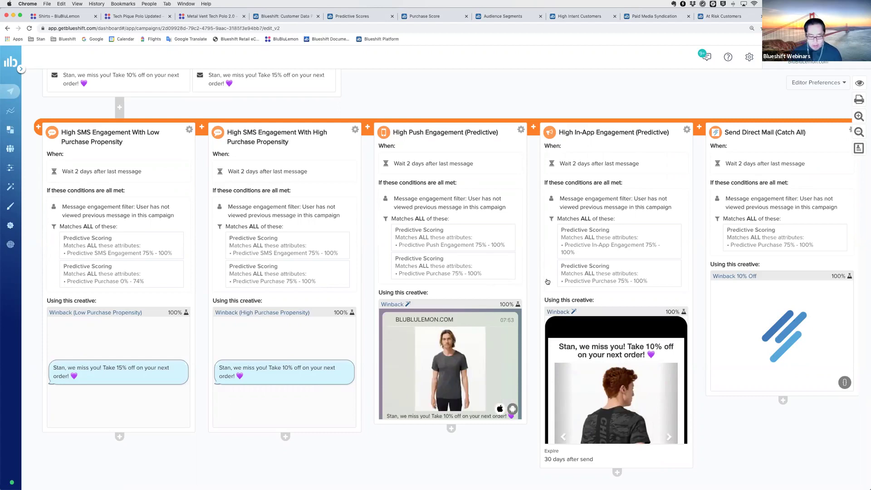
key("super+Tab")
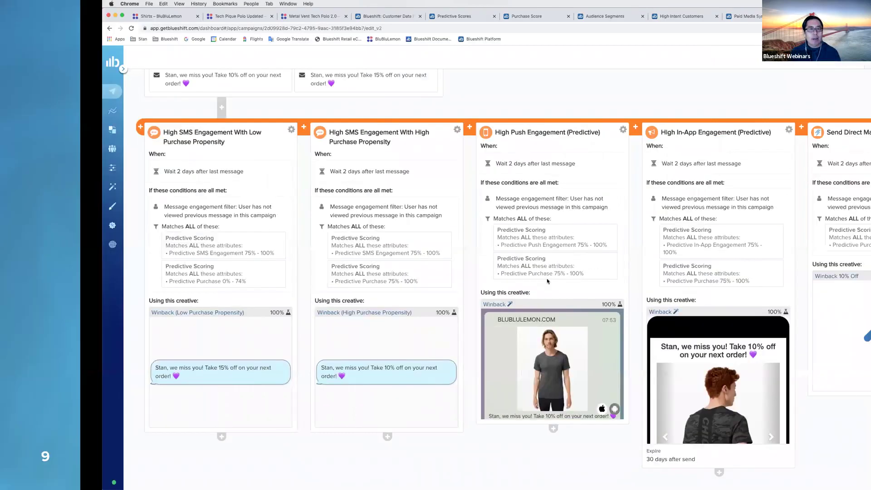